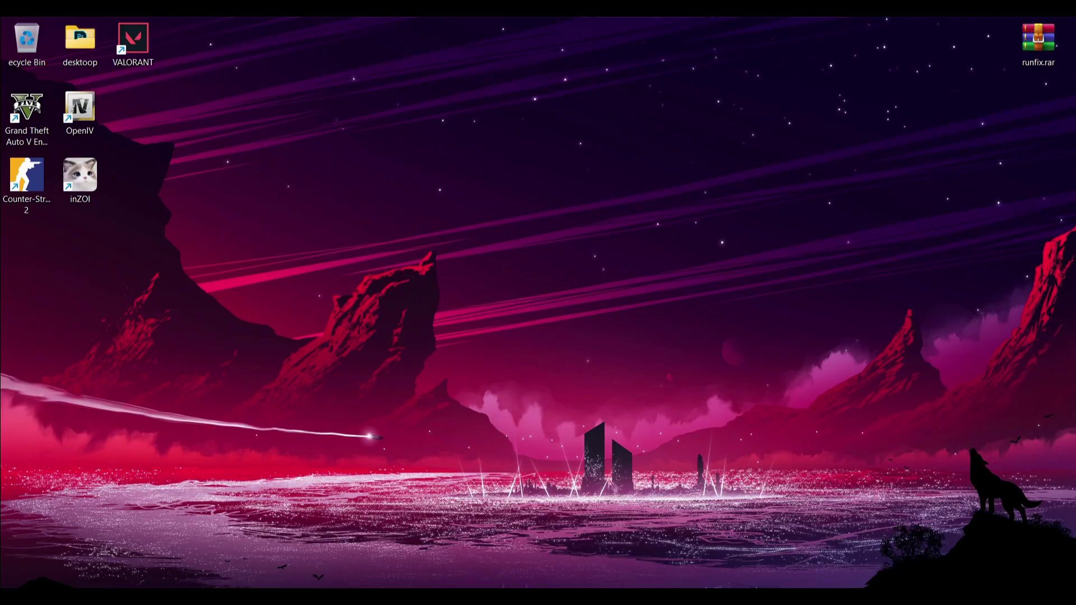
Open the Microsoft Defender Antivirus exclusions in Windows Security's virus and threat protection settings
click(930, 595)
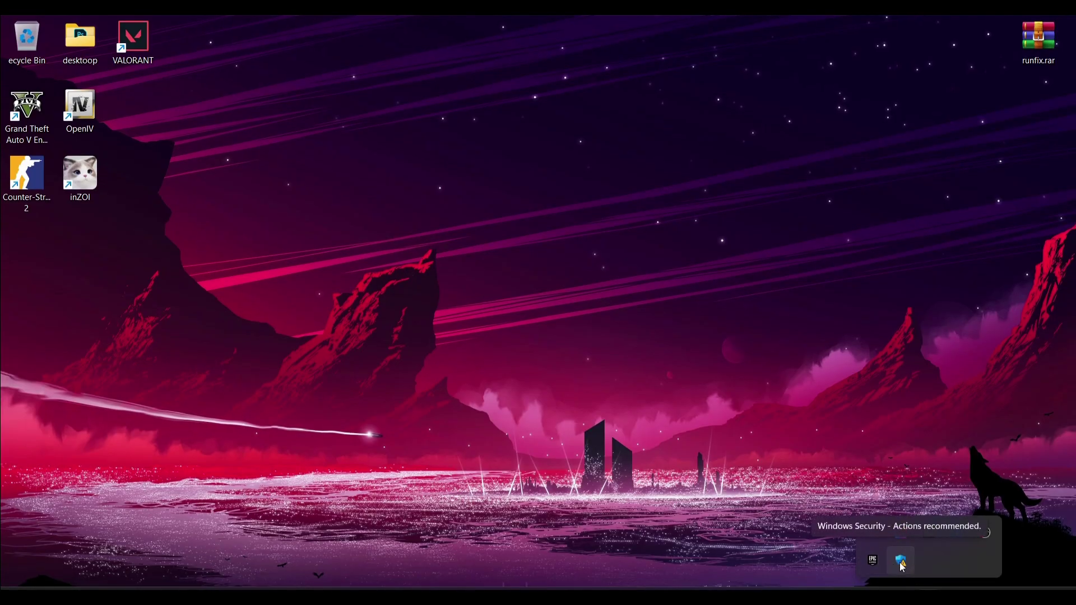
click(902, 565)
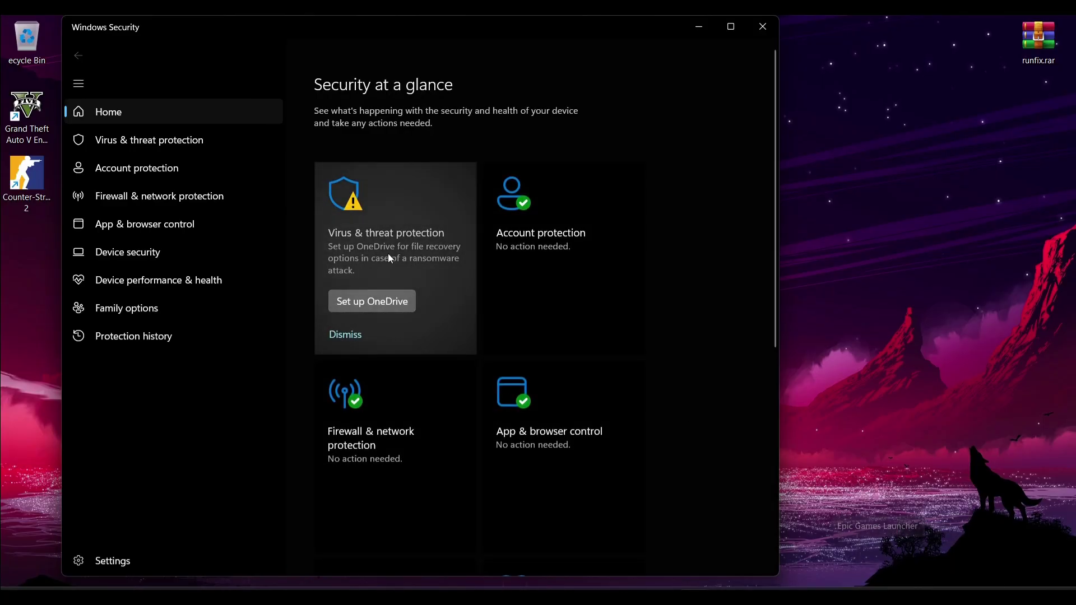
click(419, 254)
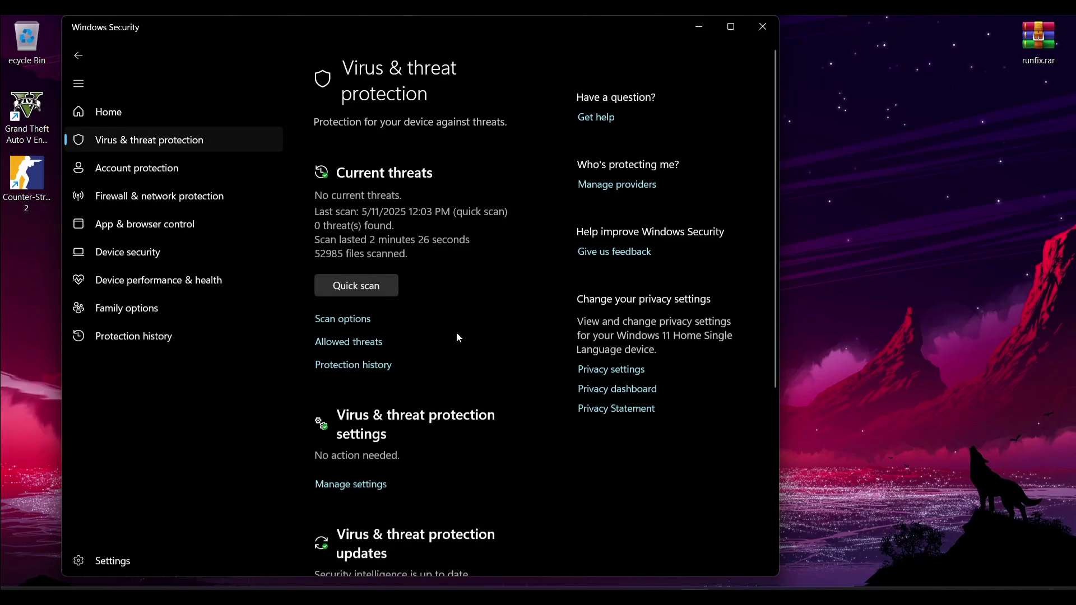
scroll(454, 329, down, 3)
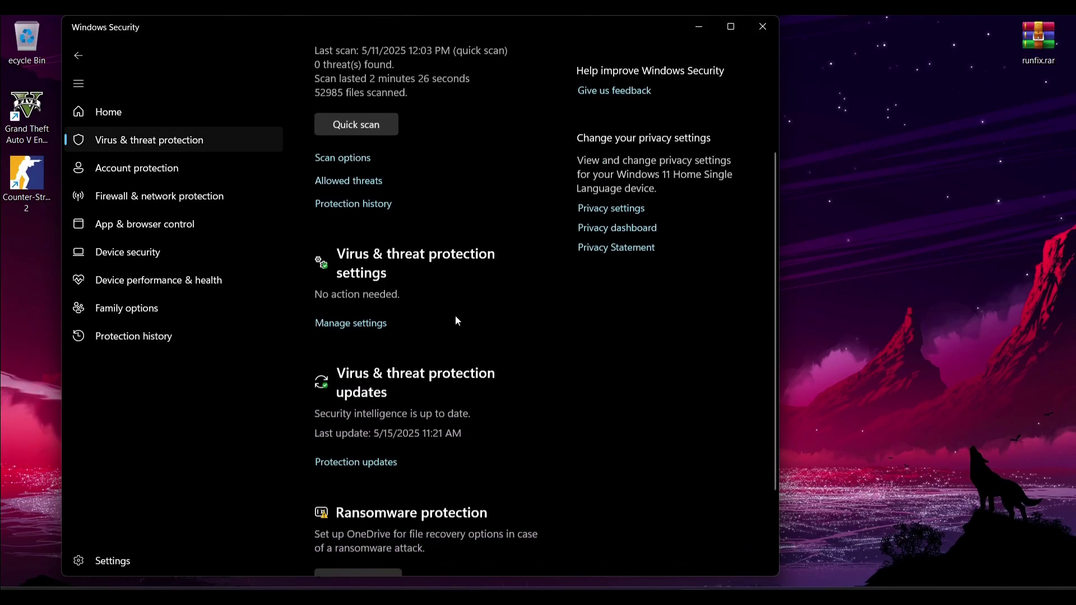
click(355, 330)
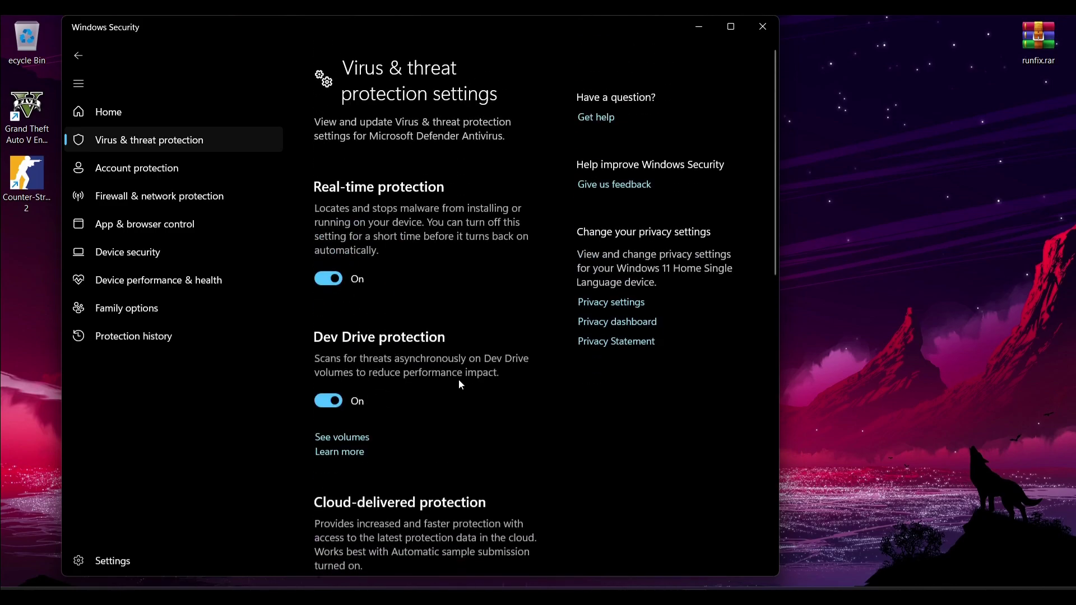
scroll(458, 378, down, 10)
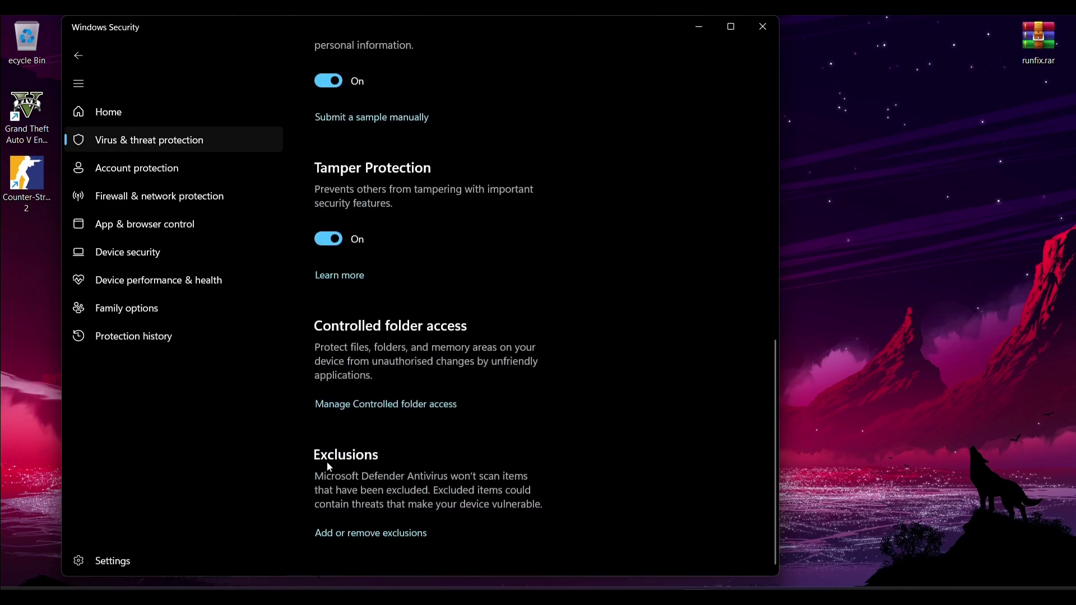
click(367, 537)
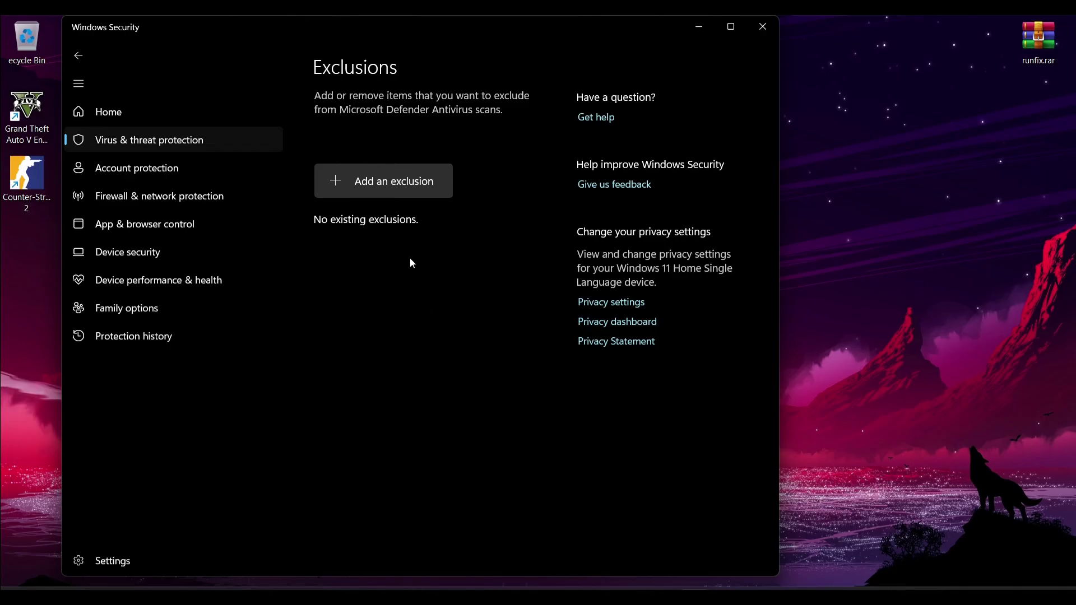
Add the folder D:\GAMES\Epic Games\GTAVEnhanced as an antivirus scan exclusion
click(367, 182)
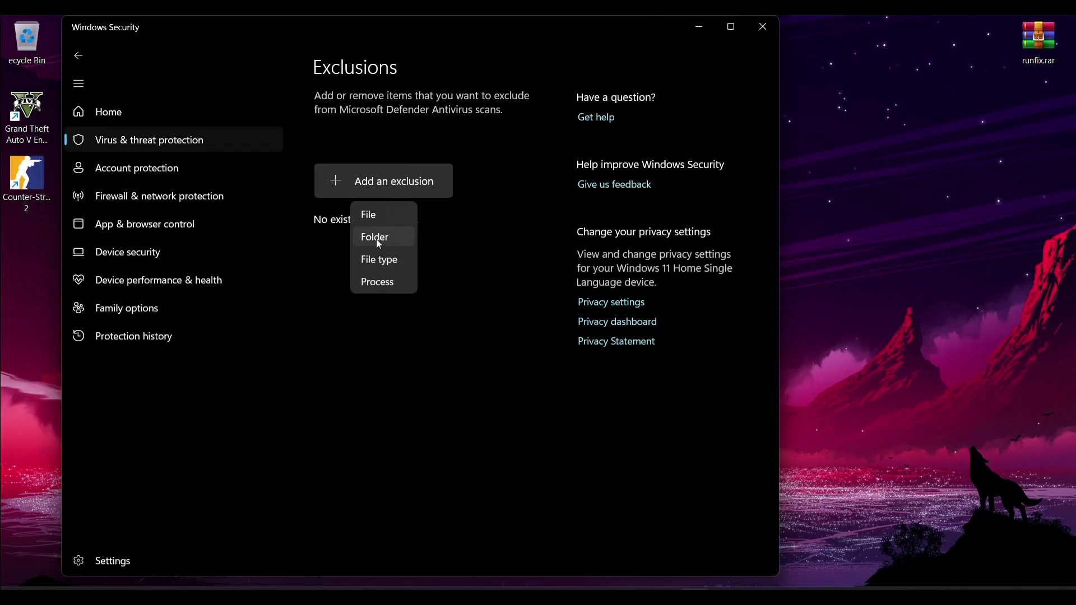
click(377, 241)
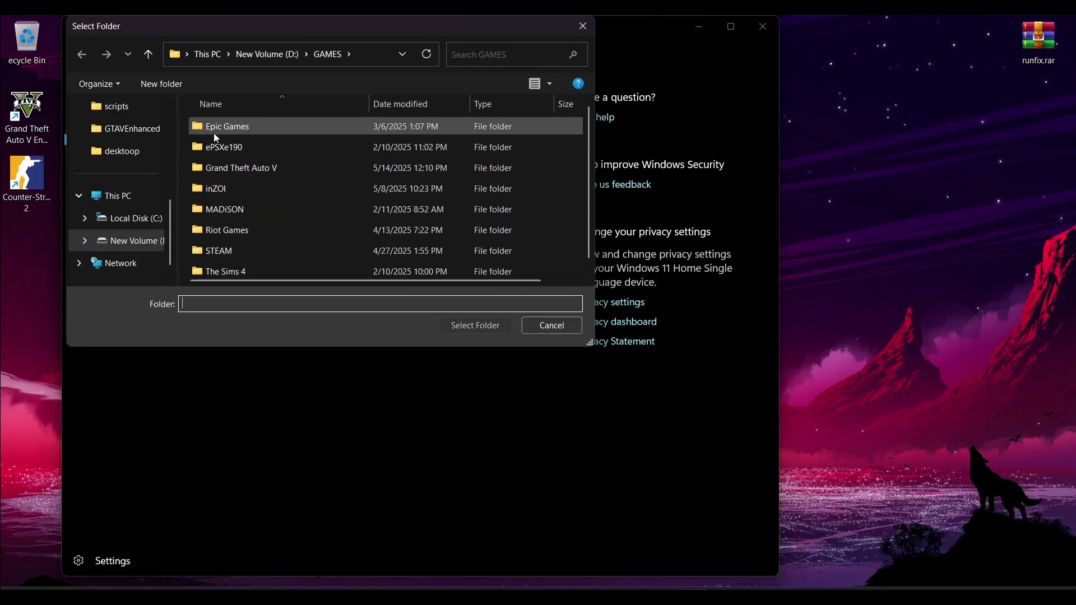
double_click(200, 130)
click(210, 165)
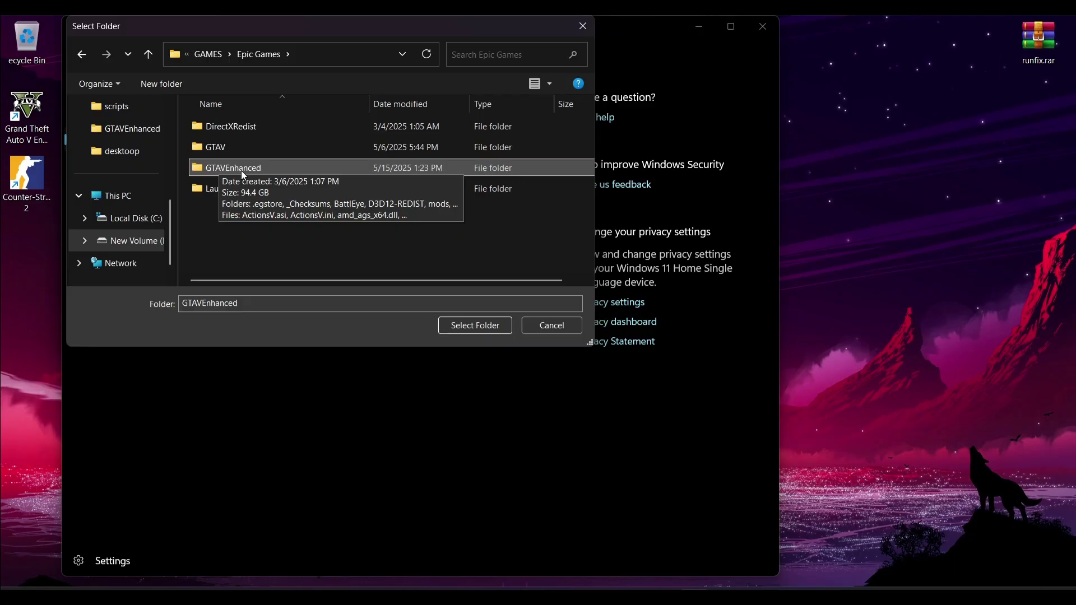
click(469, 325)
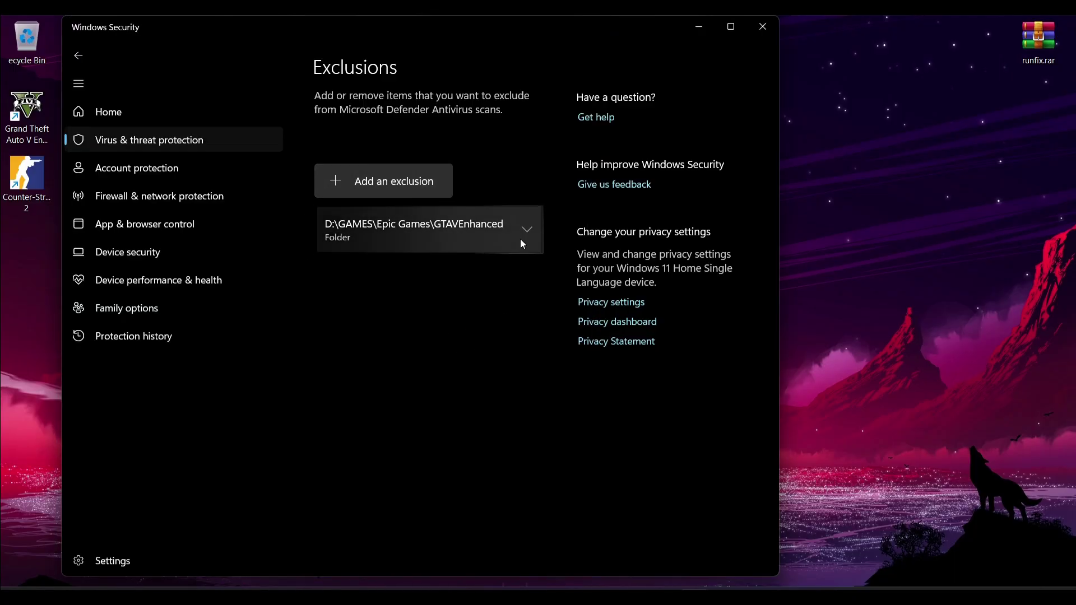
Add the folder D:\GAMES\Grand Theft Auto V as another scan exclusion and close Windows Security
click(387, 181)
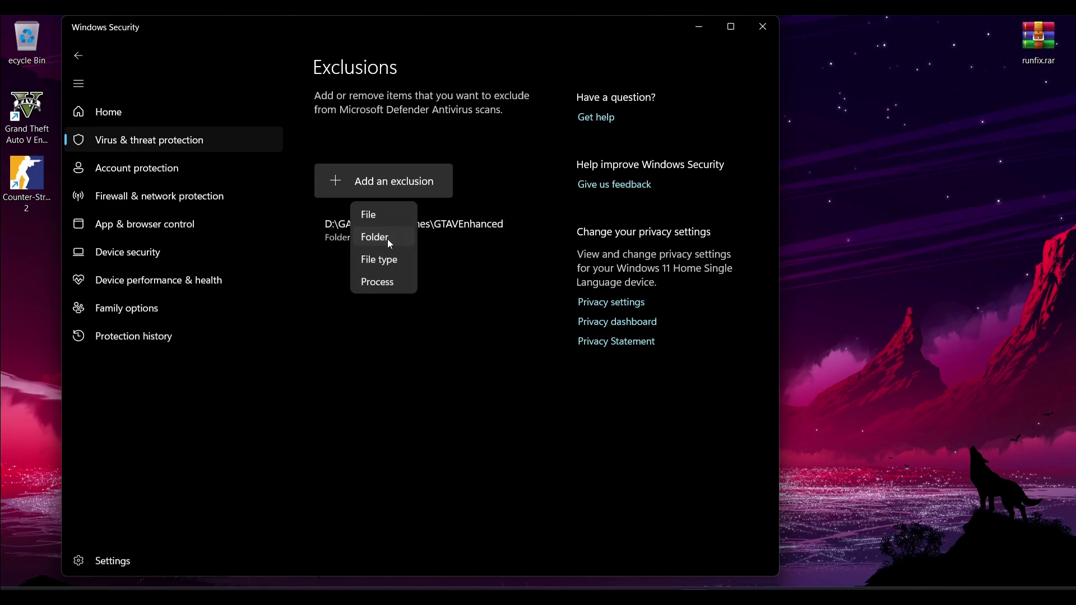
click(390, 239)
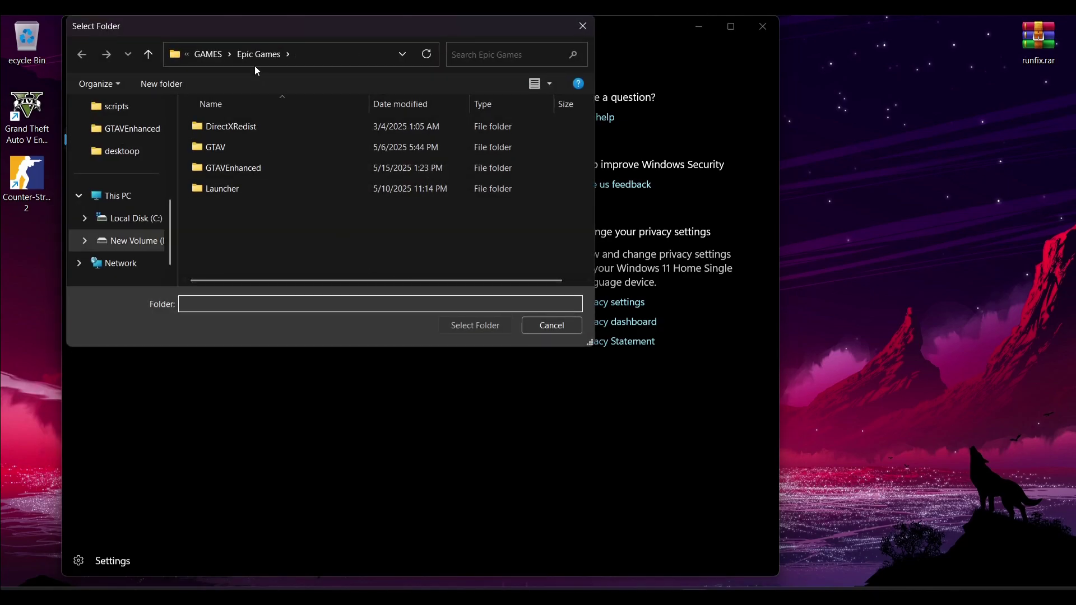
click(206, 54)
click(230, 167)
click(488, 331)
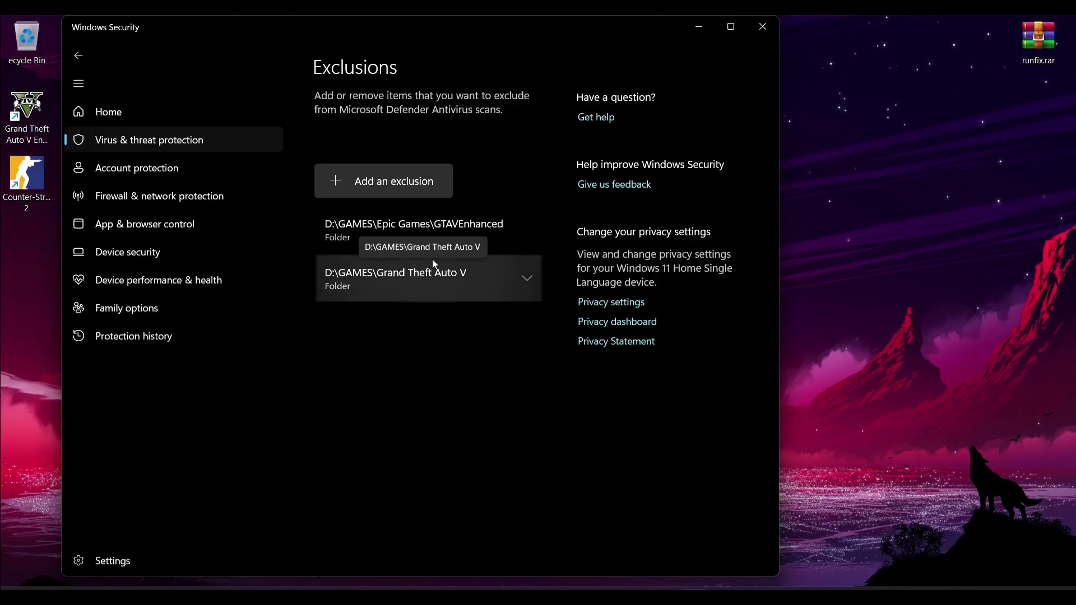
click(761, 31)
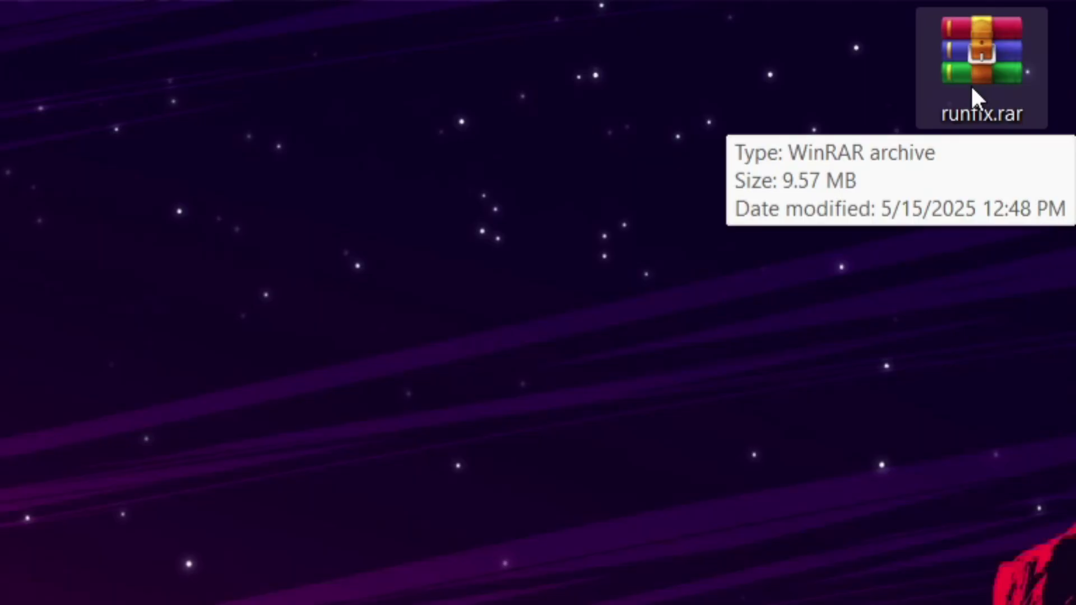
Examine the contents of the runfix folder inside the runfix.rar archive on the desktop, and close the archive
double_click(972, 91)
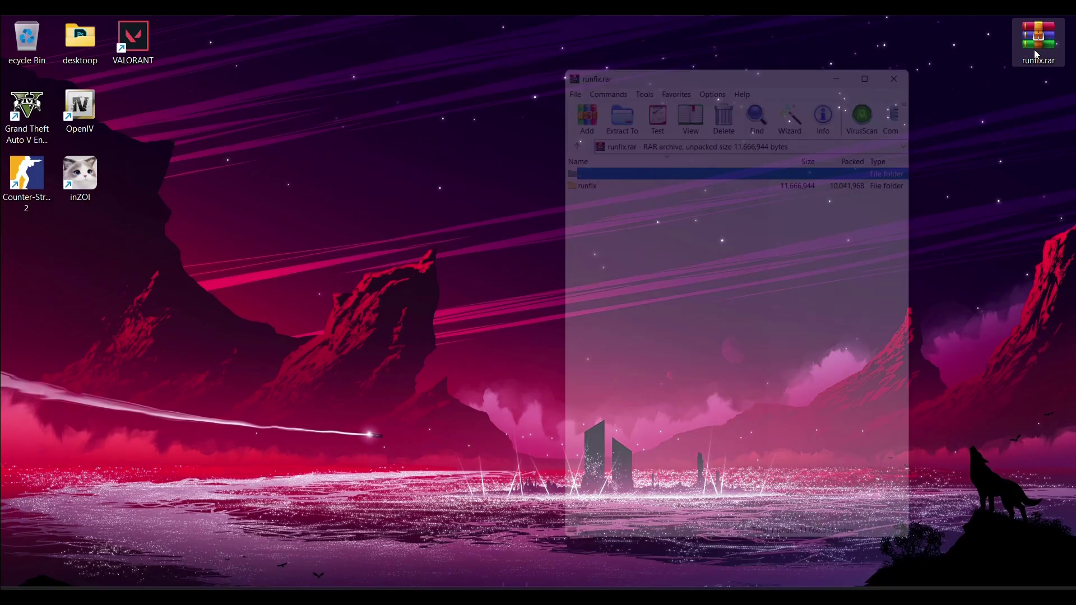
double_click(571, 173)
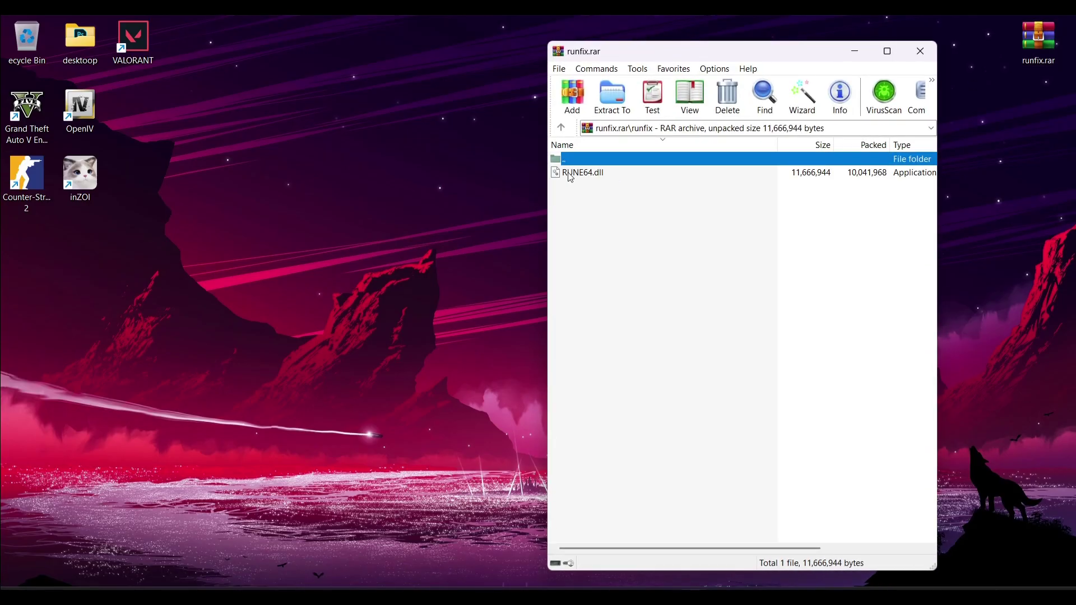
click(577, 175)
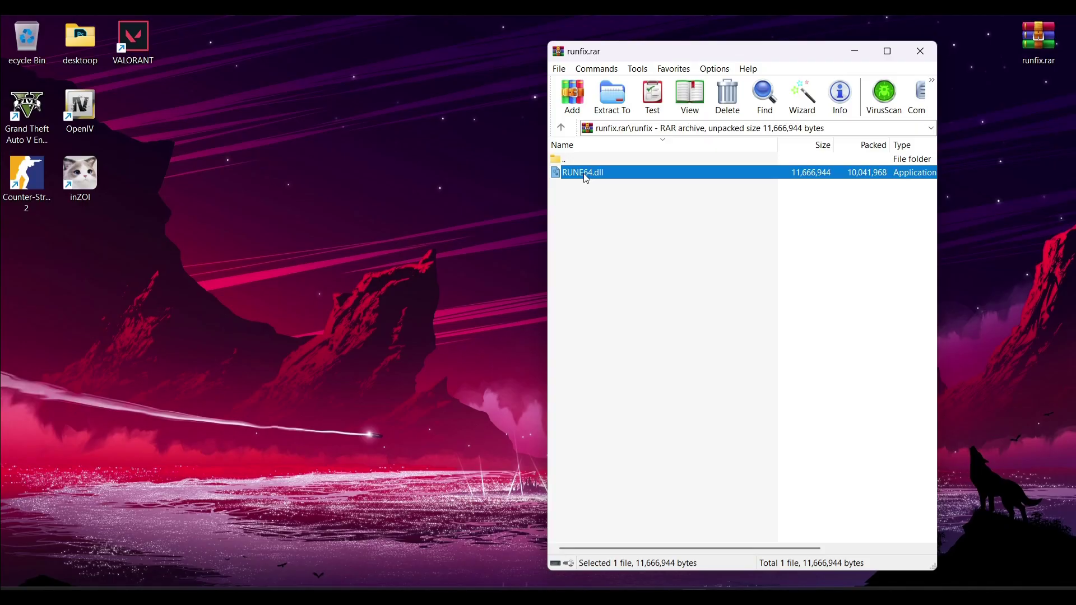
click(928, 58)
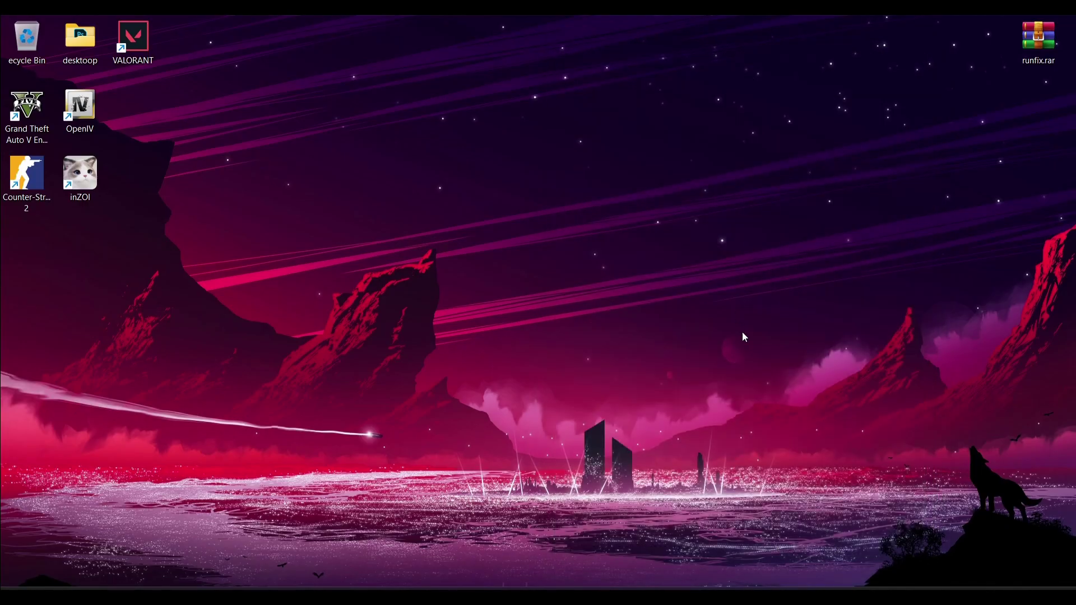
Switch to Discord and review the -buka-akses-role instructions and the runfix.rar post in the bahan-gta-5 channel, then minimize it
click(648, 595)
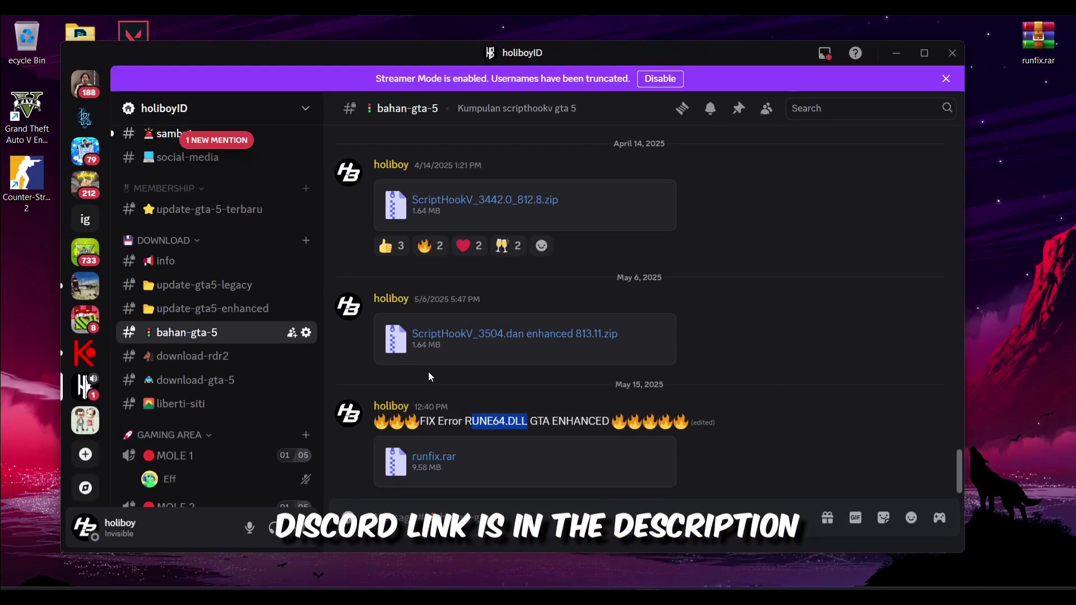
scroll(269, 400, up, 5)
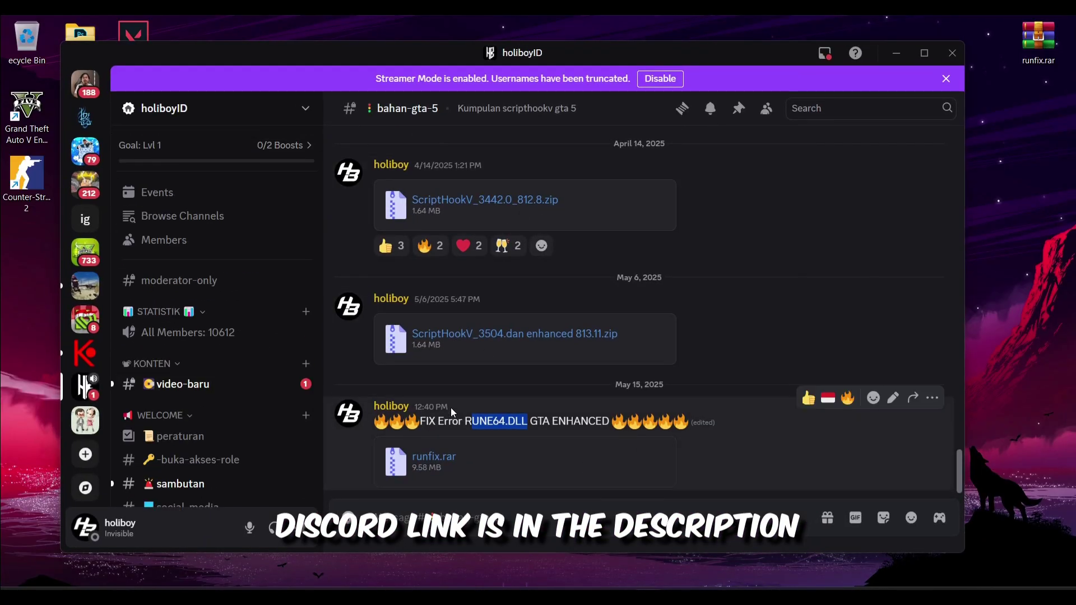
scroll(214, 334, down, 5)
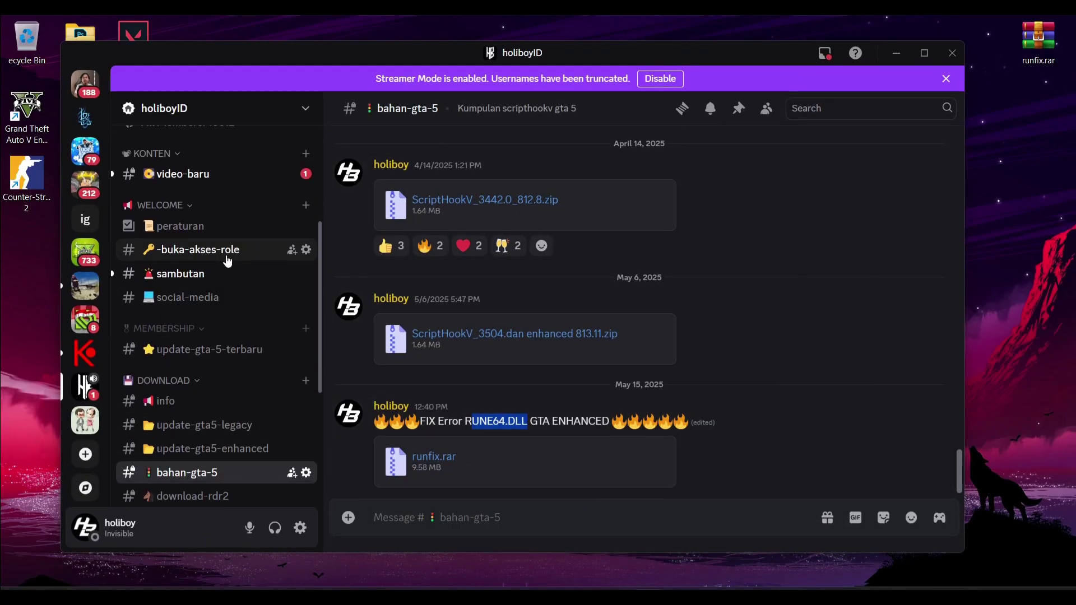
click(205, 256)
scroll(177, 340, down, 4)
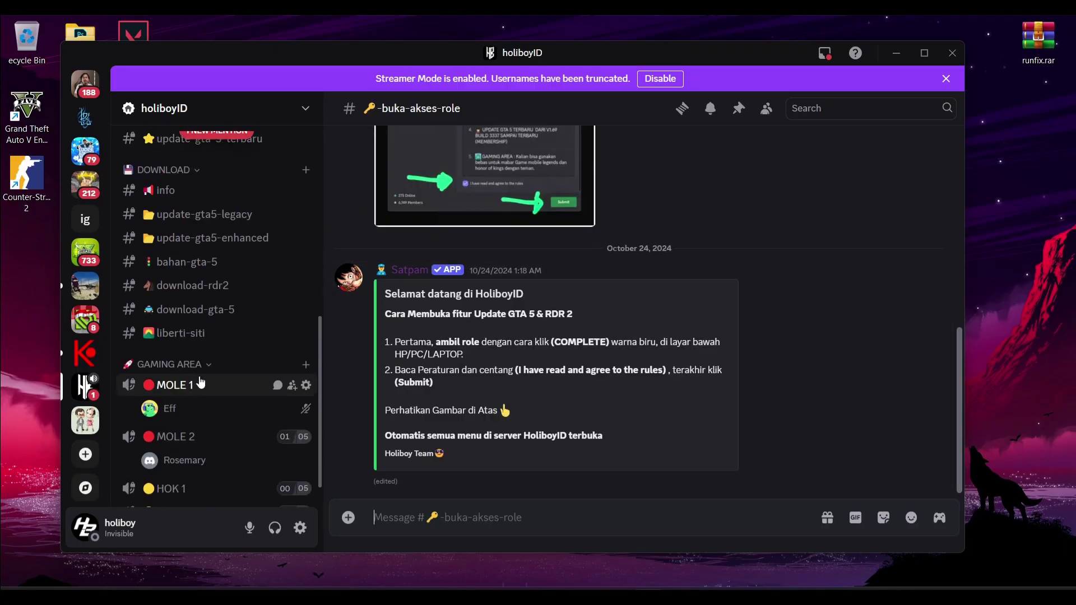
click(224, 270)
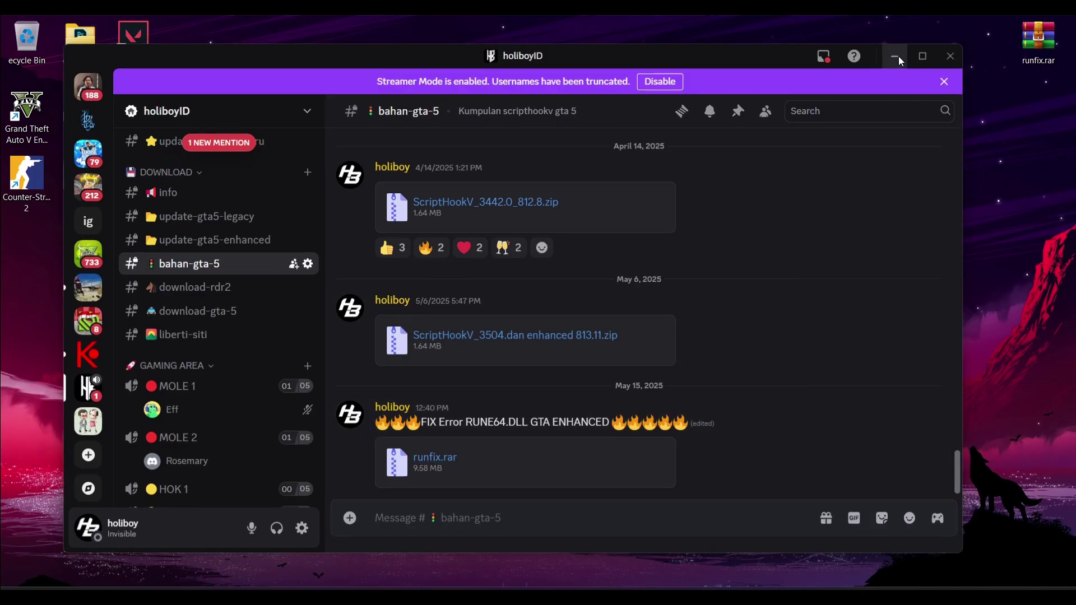
click(896, 53)
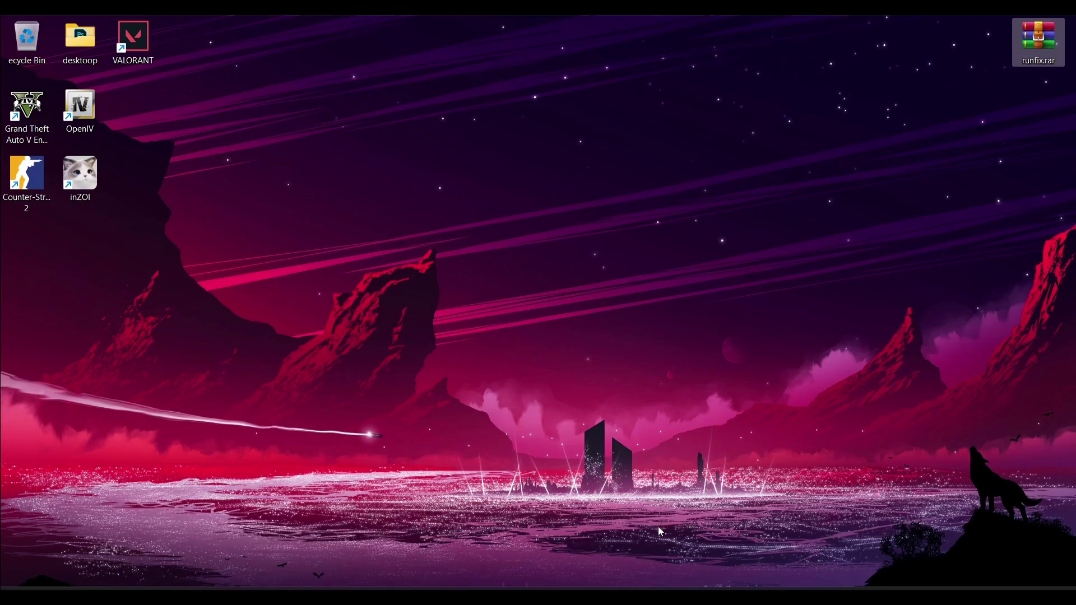
Extract RUNE64.dll from runfix.rar into the Epic Games\GTAVEnhanced game folder and close the archive
key(alt+Tab)
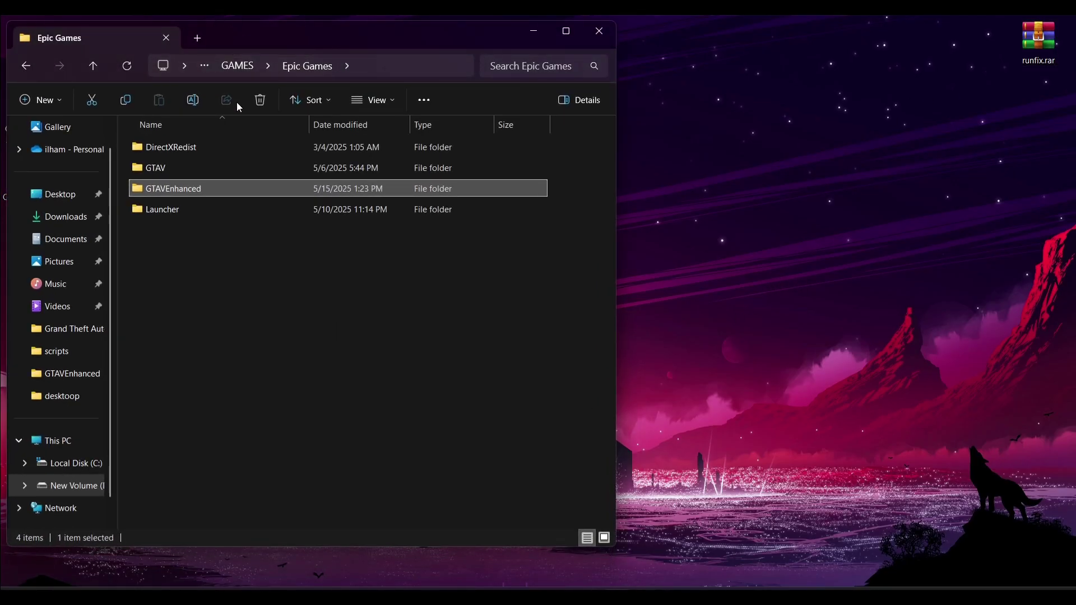
double_click(139, 190)
double_click(1042, 35)
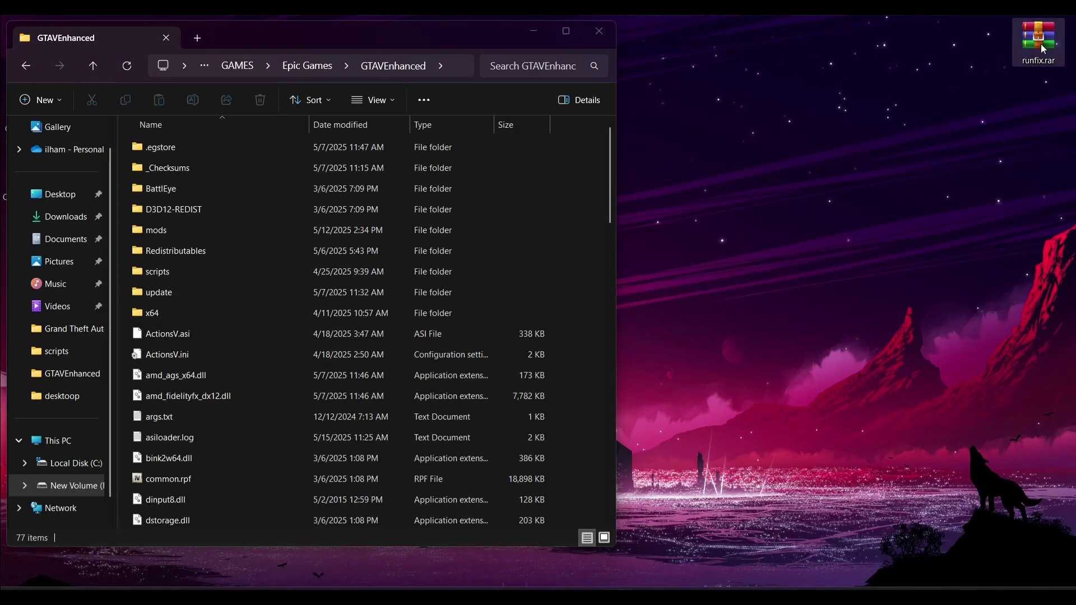
double_click(569, 174)
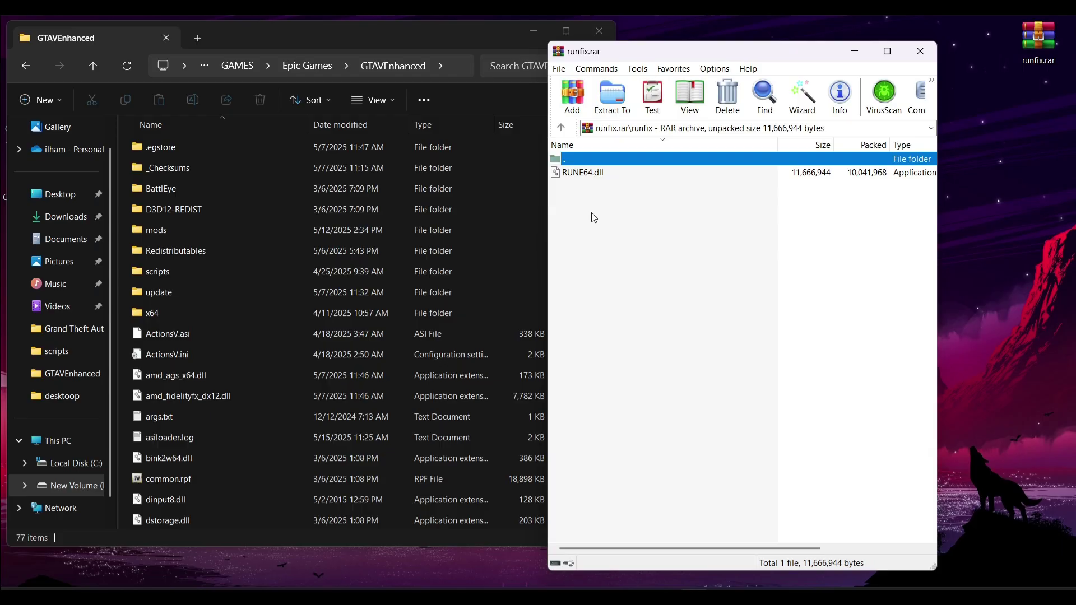
click(570, 177)
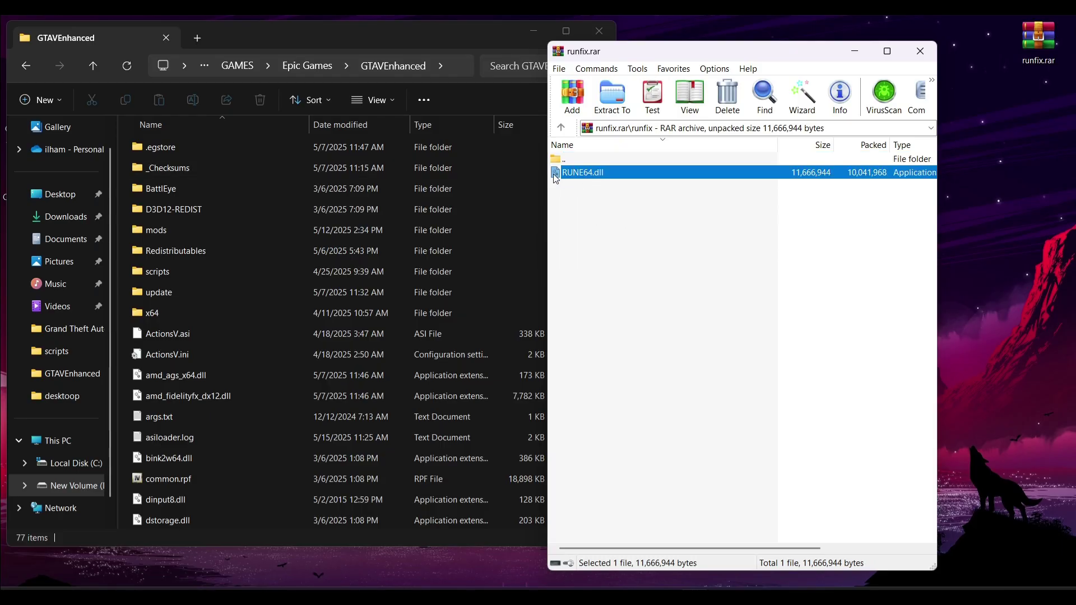
drag(558, 175, 537, 221)
drag(350, 433, 350, 434)
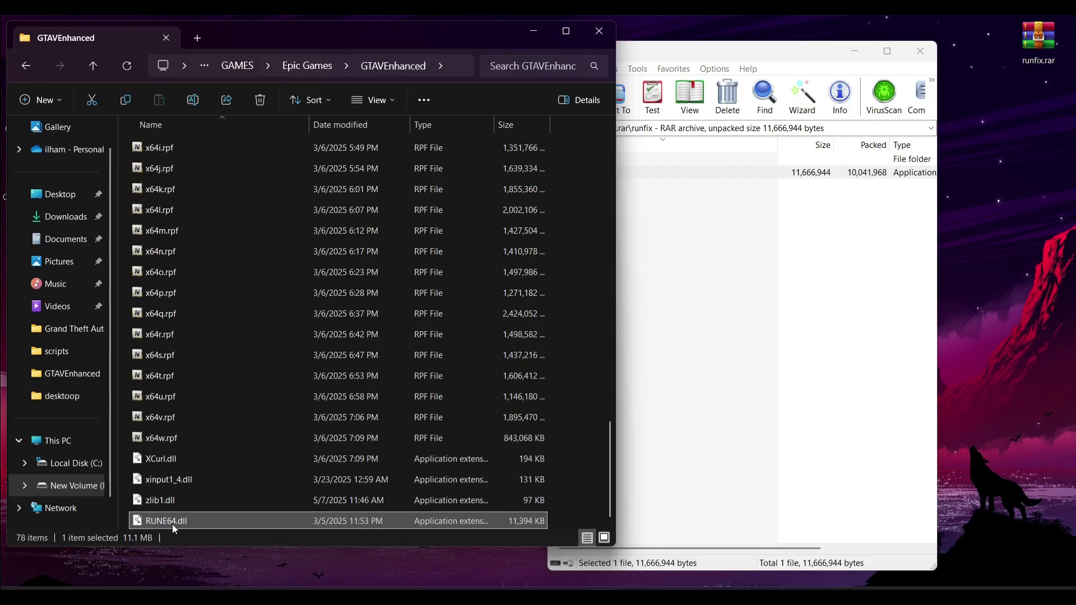
click(804, 230)
key(alt+F4)
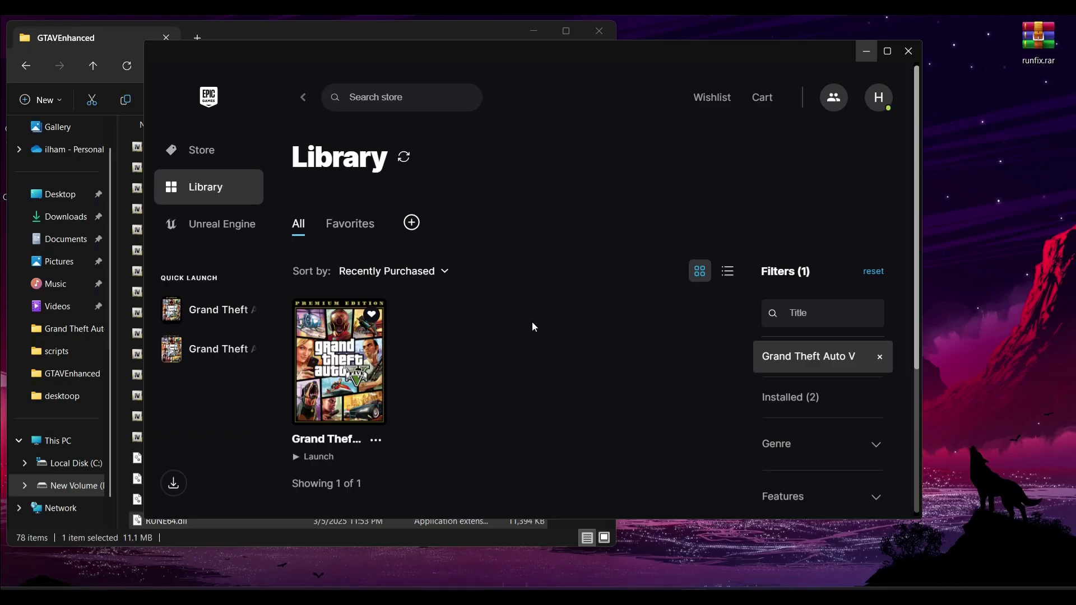
Examine the Verify Files option in Grand Theft Auto V's management settings in the Epic Games library, and minimize the launcher
right_click(333, 360)
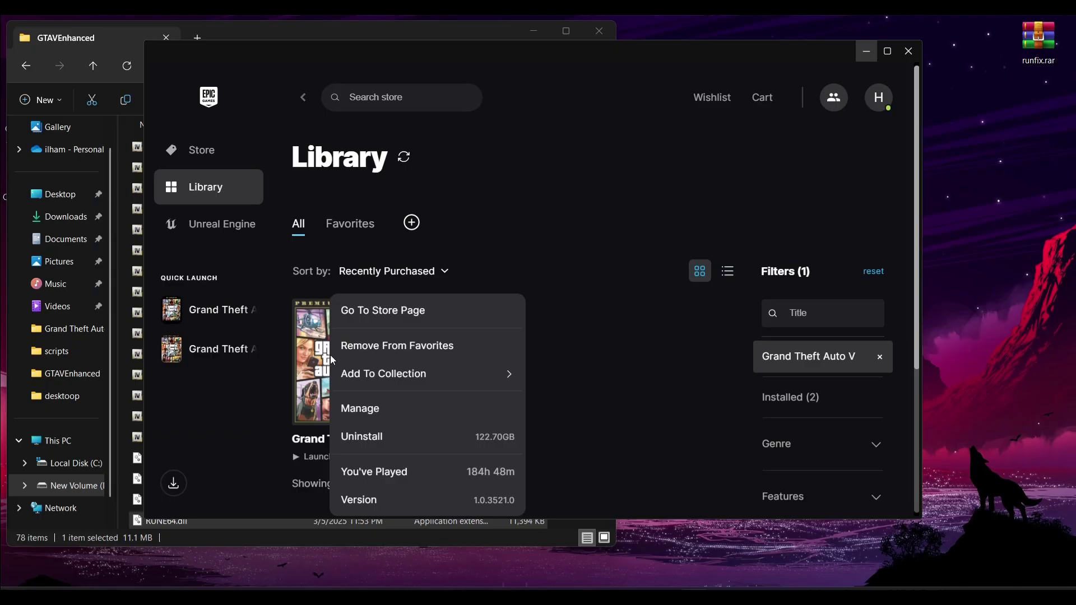
click(348, 408)
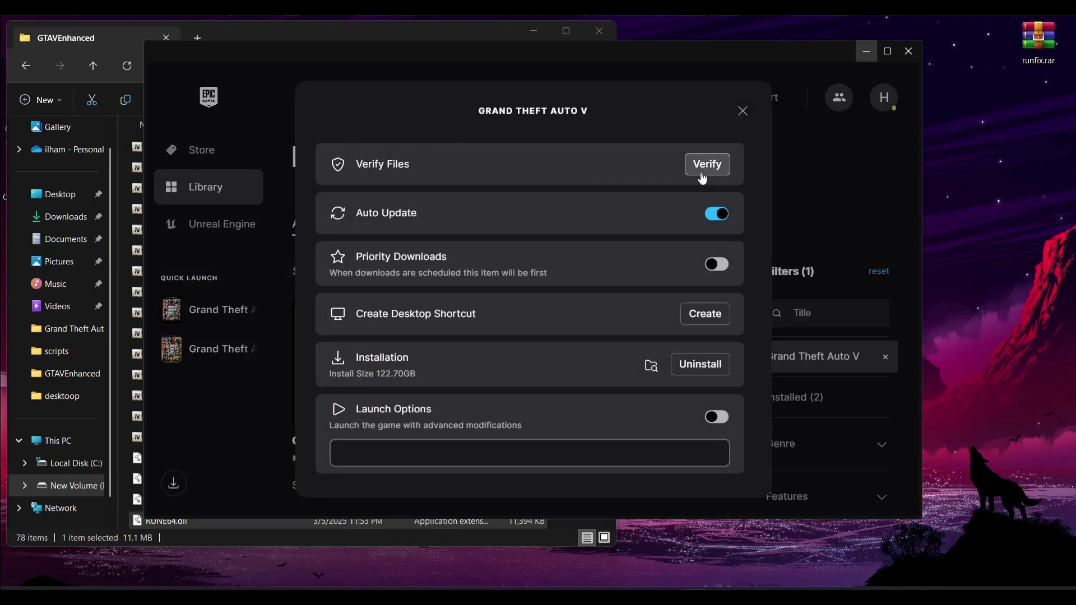
click(743, 112)
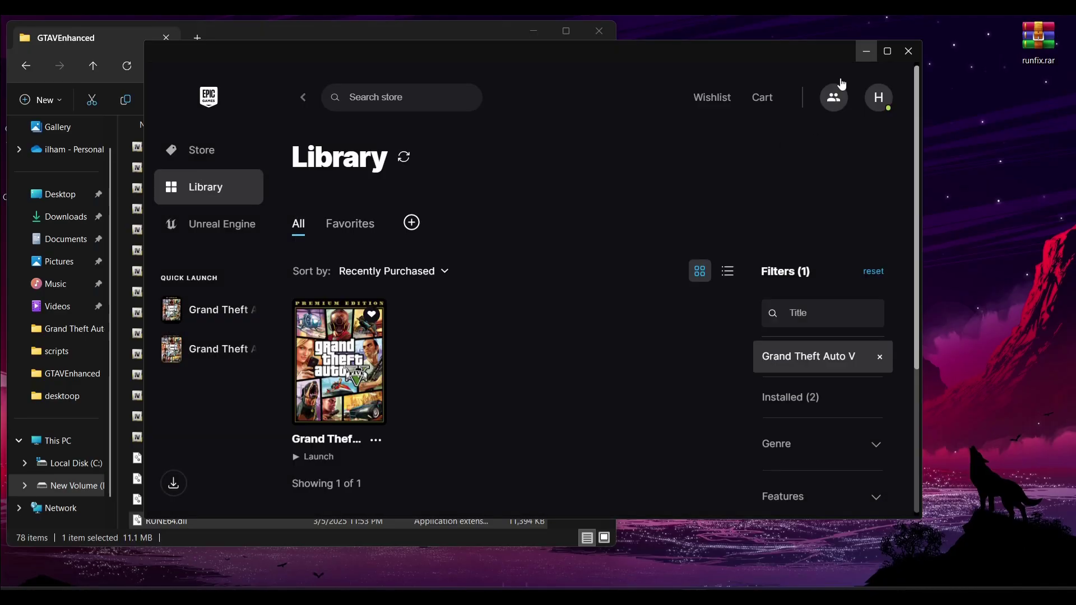
click(866, 53)
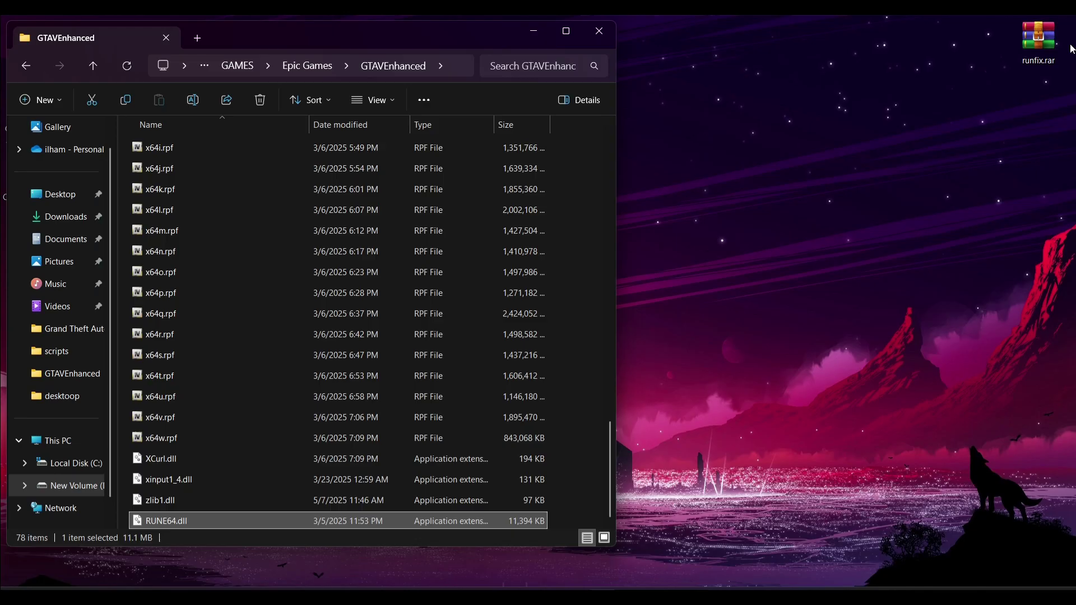
Replace RUNE64.dll in the GTAVEnhanced folder with the copy from runfix.rar and close the archive
double_click(1038, 39)
double_click(566, 172)
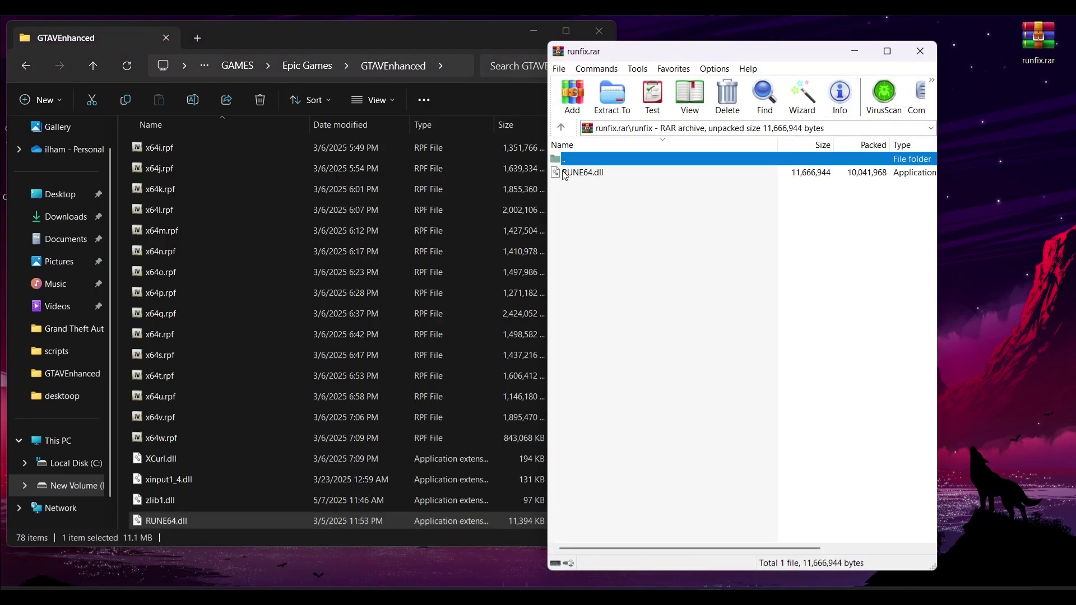
drag(557, 175, 402, 479)
click(473, 236)
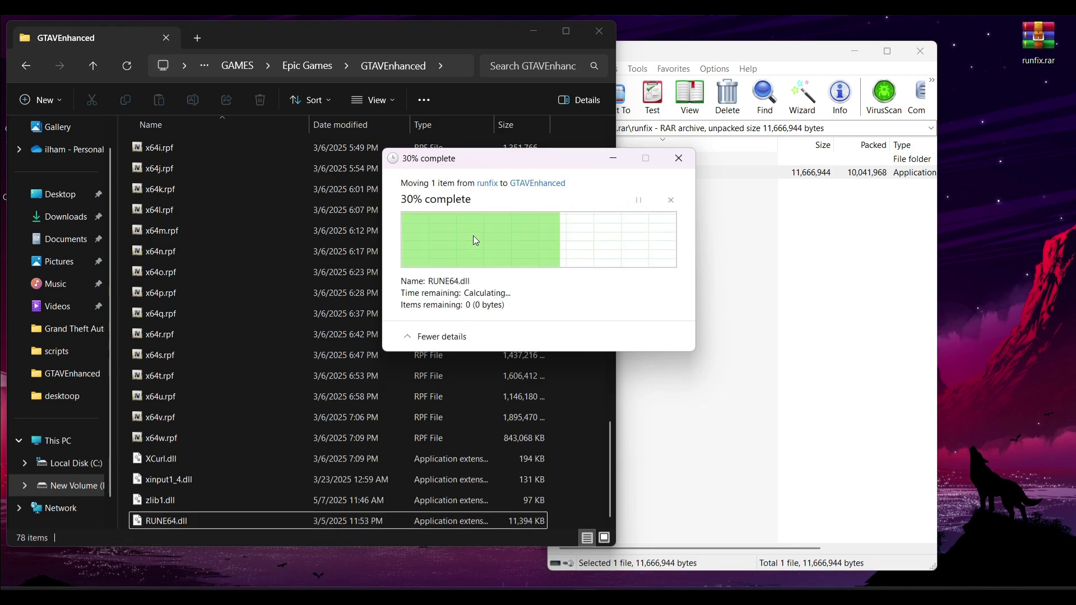
click(920, 53)
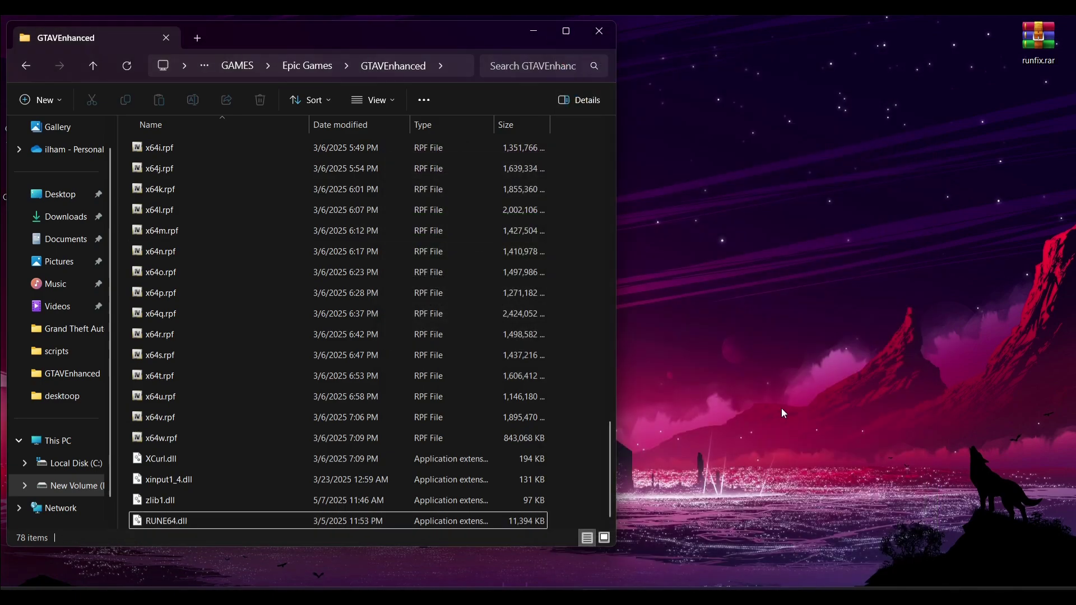